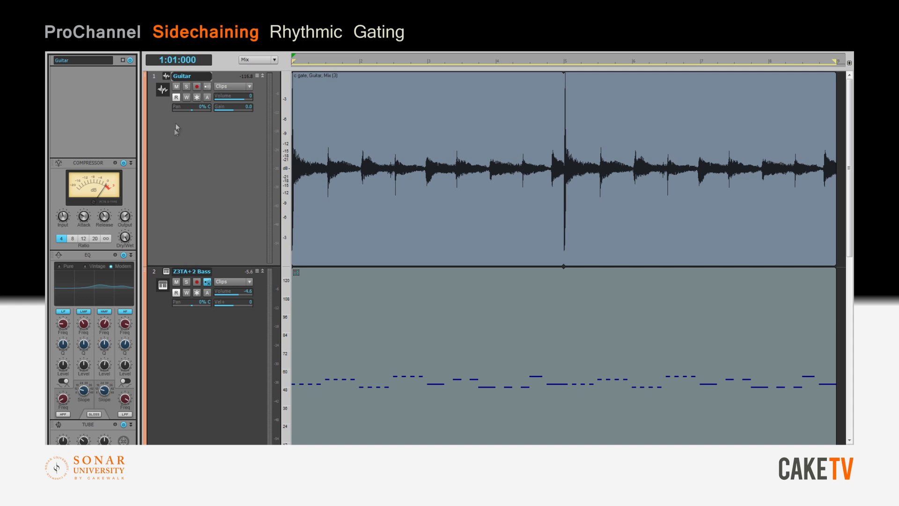
- Audition the Guitar track soloed, then the bass track soloed
{"action": "left_click", "coordinate": [186, 87]}
{"action": "key", "text": "space"}
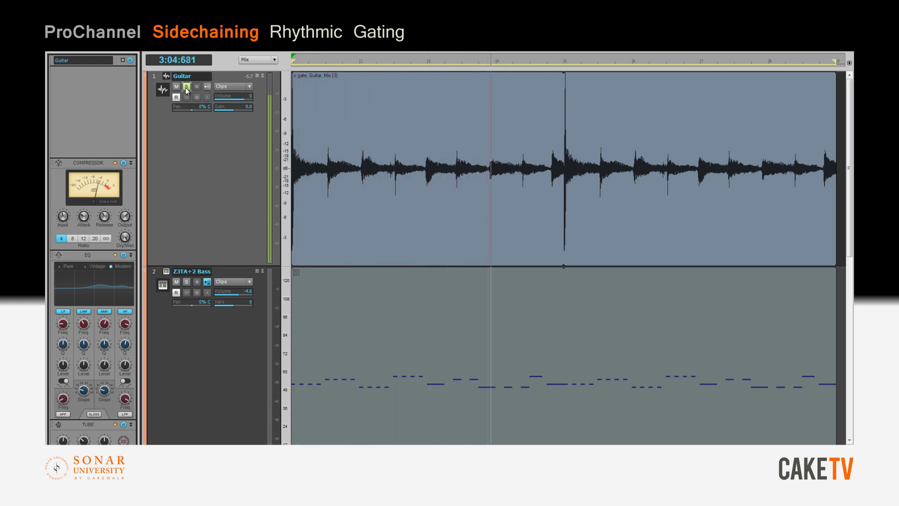
{"action": "key", "text": "space"}
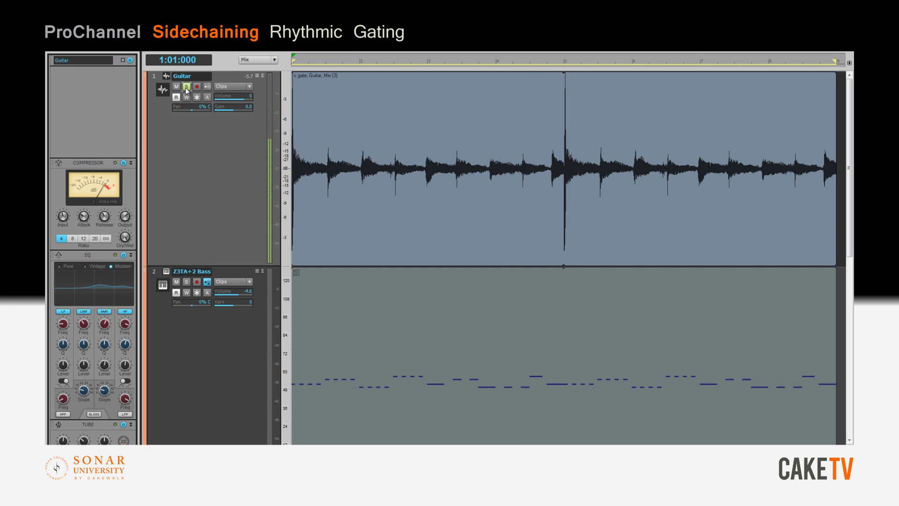
{"action": "left_click", "coordinate": [187, 88]}
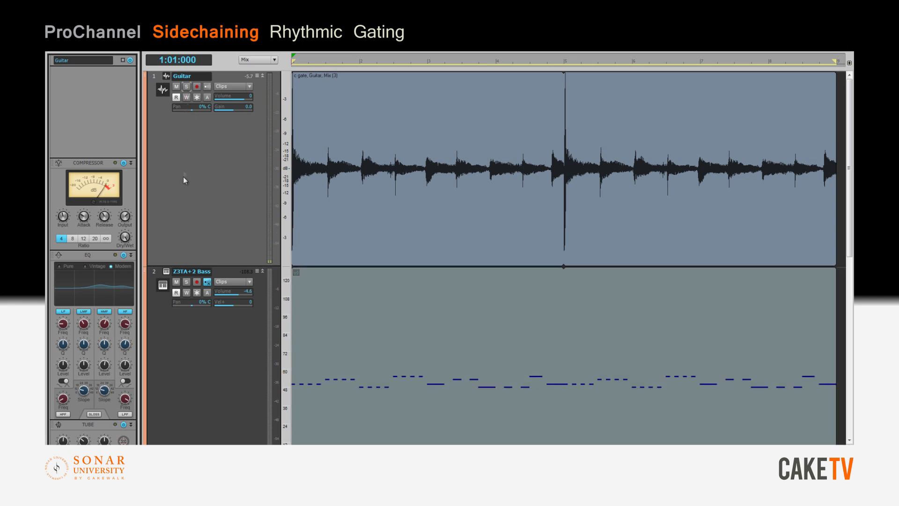
{"action": "left_click", "coordinate": [186, 281]}
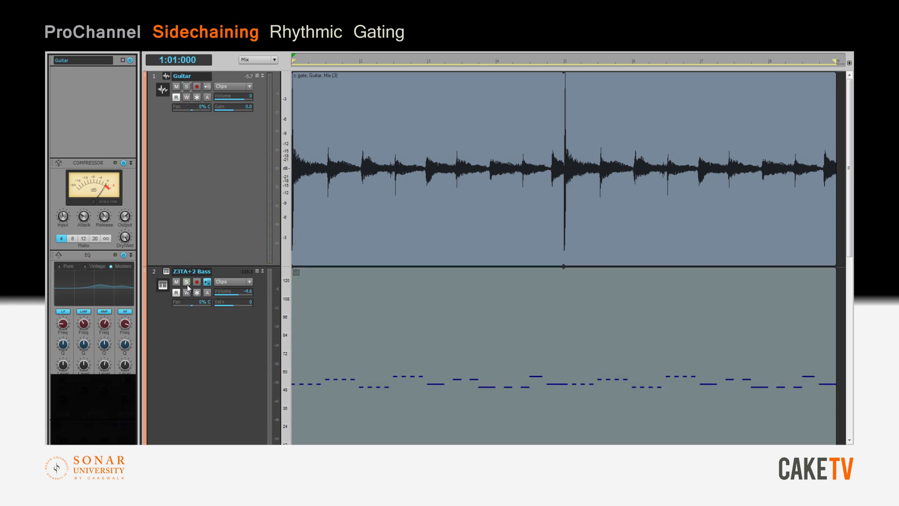
{"action": "key", "text": "space"}
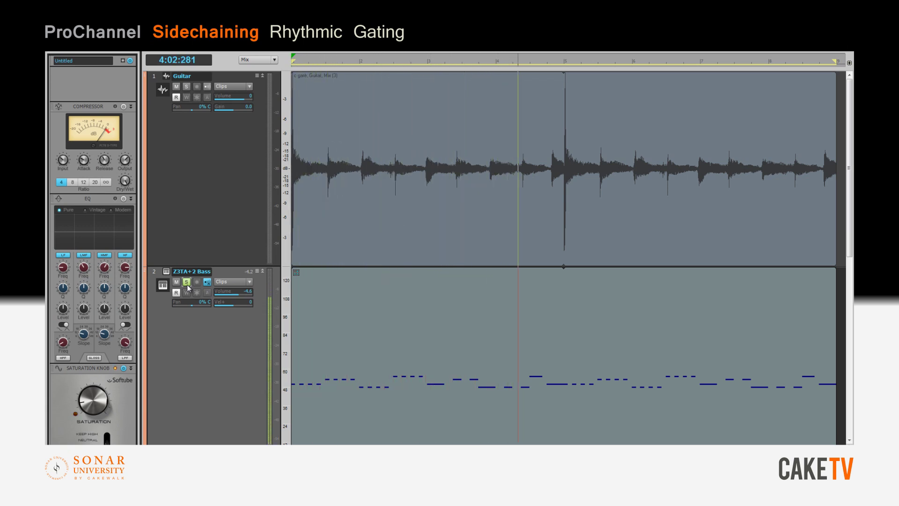
{"action": "key", "text": "space"}
{"action": "left_click", "coordinate": [186, 283]}
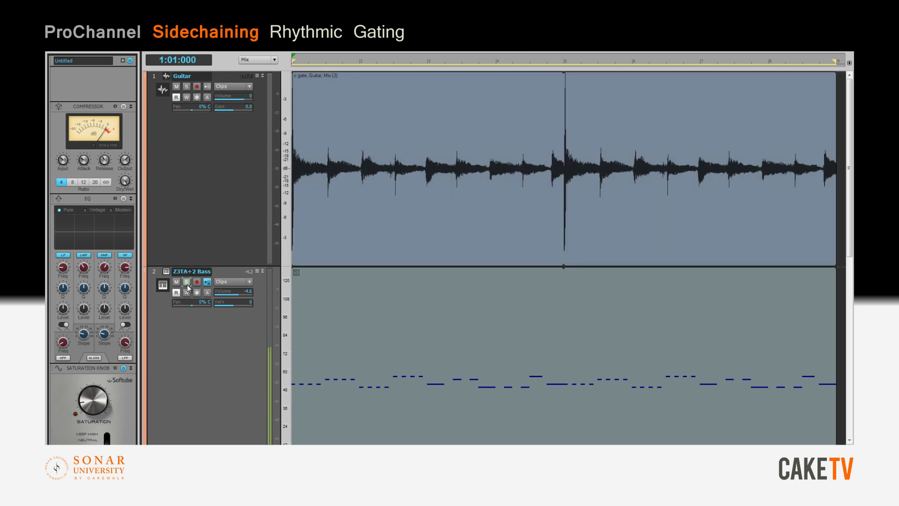
- Add a PC4K Exp / Gate module to the Guitar ProChannel, placed above the Compressor
{"action": "left_click", "coordinate": [191, 167]}
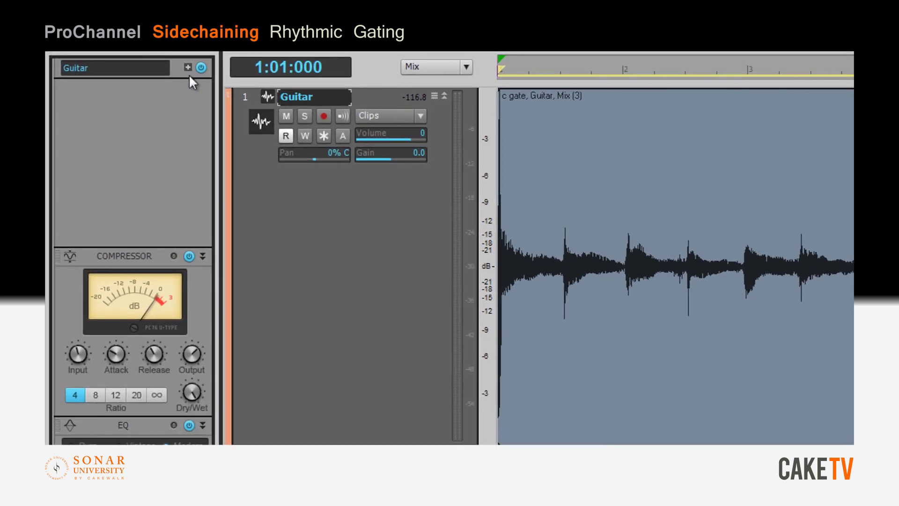
{"action": "left_click", "coordinate": [187, 68]}
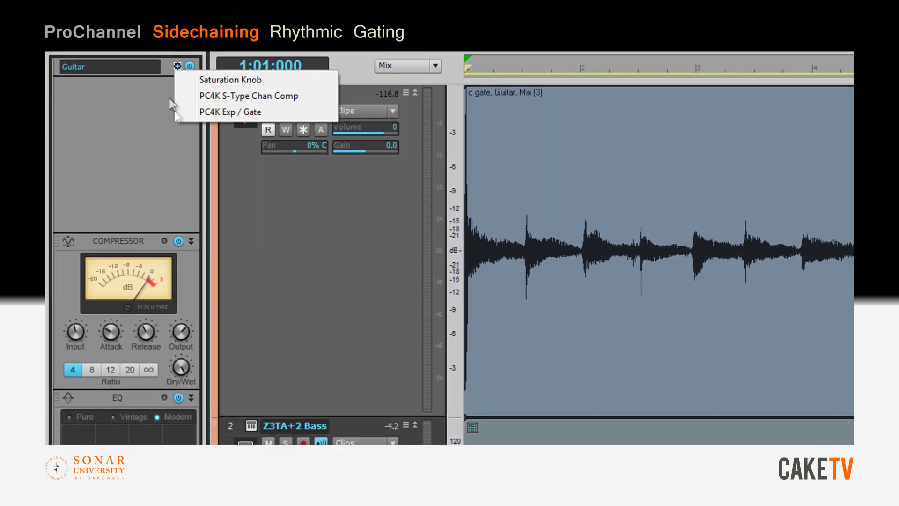
{"action": "left_click", "coordinate": [245, 117]}
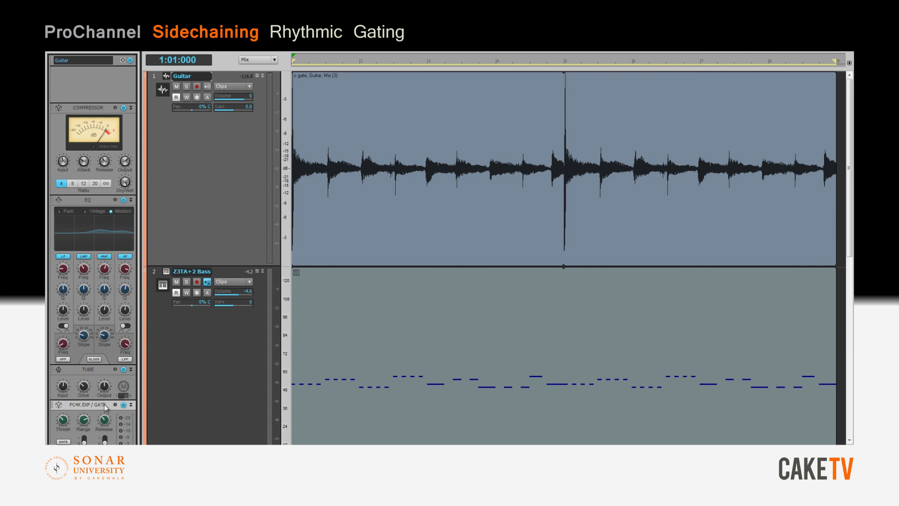
{"action": "left_click_drag", "start_coordinate": [105, 408], "coordinate": [111, 153]}
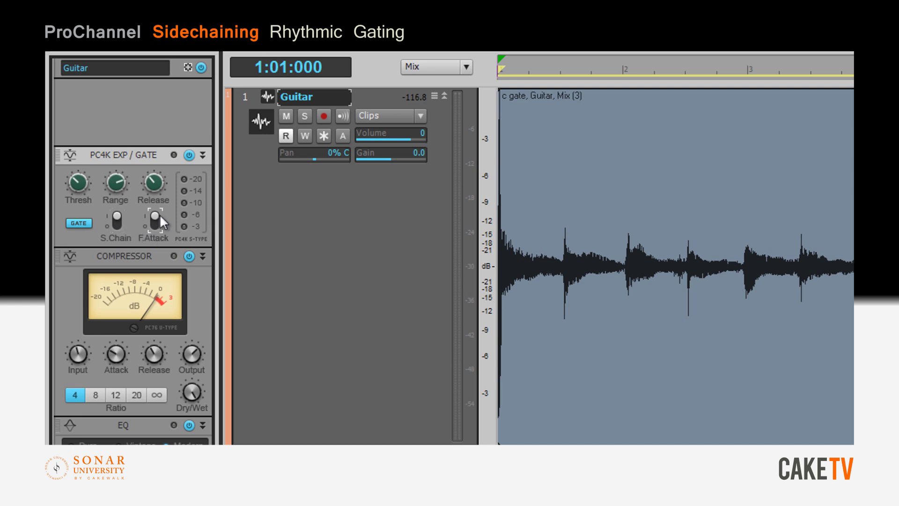
- Set the gate release to 0.14 s, range to about 40 dB, and threshold to -5.4 dB
{"action": "left_click", "coordinate": [153, 183]}
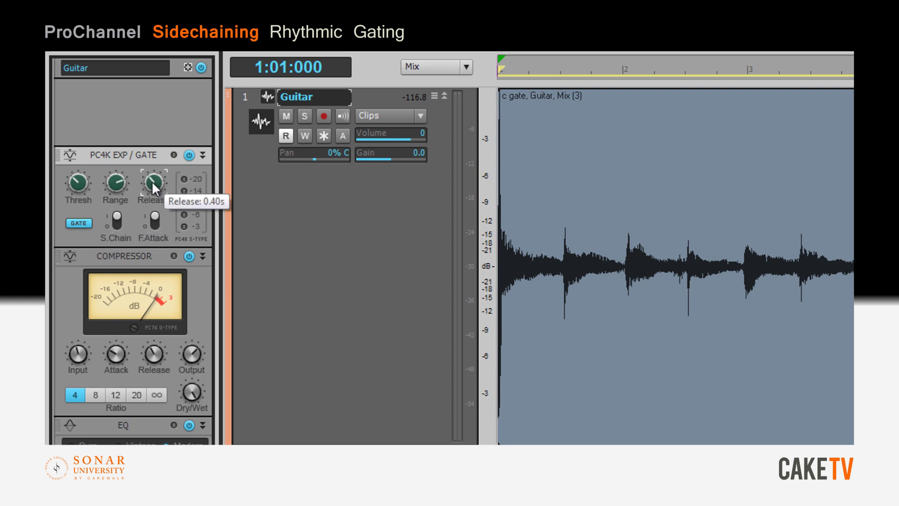
{"action": "left_click_drag", "start_coordinate": [152, 182], "coordinate": [155, 232]}
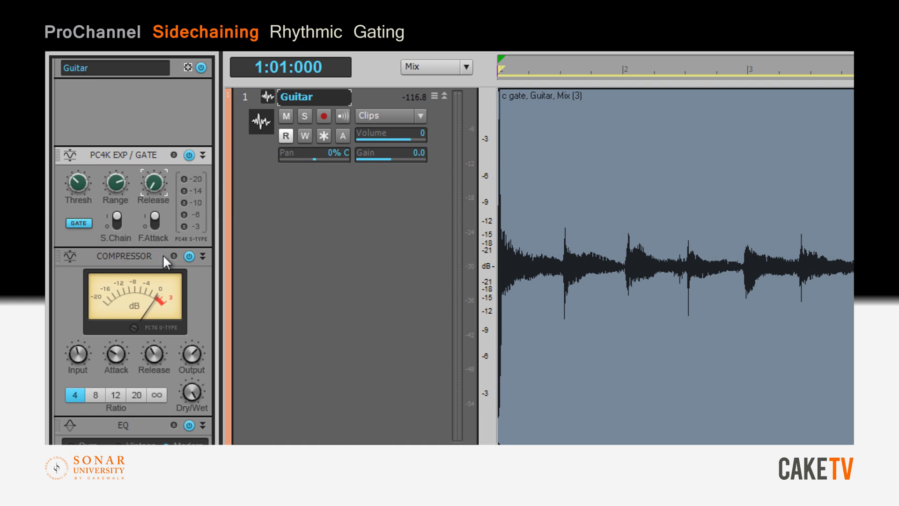
{"action": "left_click", "coordinate": [114, 184]}
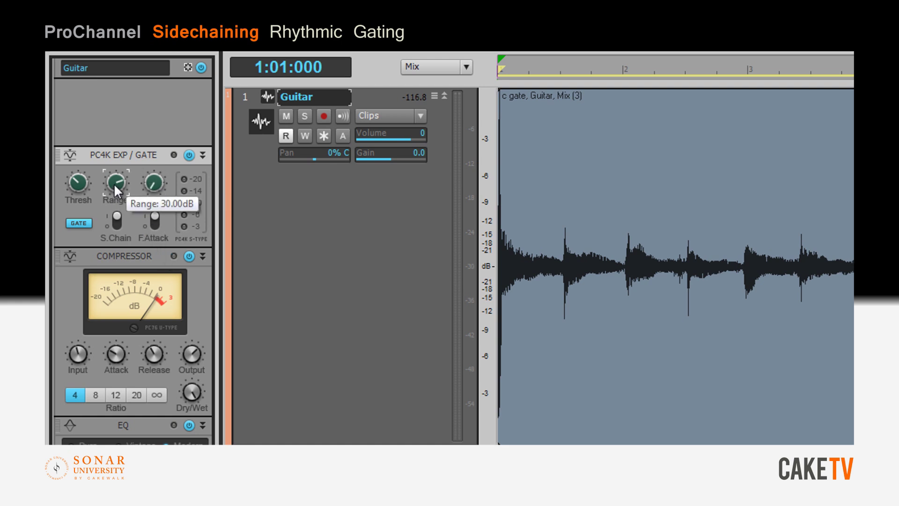
{"action": "left_click_drag", "start_coordinate": [114, 184], "coordinate": [113, 108]}
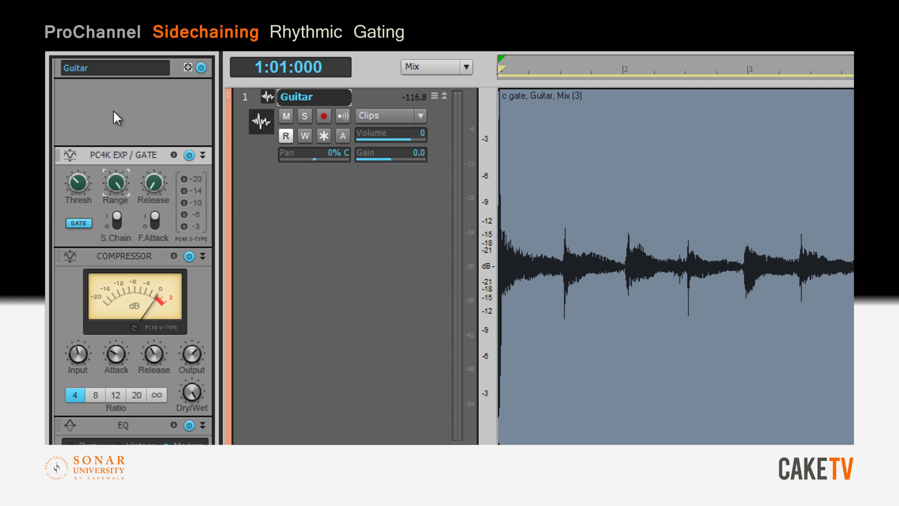
{"action": "left_click_drag", "start_coordinate": [74, 182], "coordinate": [74, 131]}
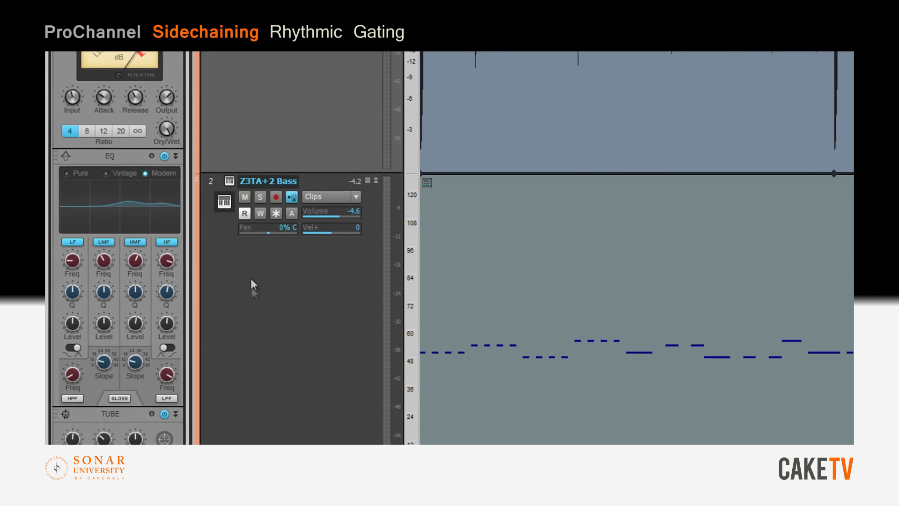
- Insert a bass send to PC4K Exp / Gate (Input 2) on Guitar, switched to pre-fader
{"action": "right_click", "coordinate": [286, 421]}
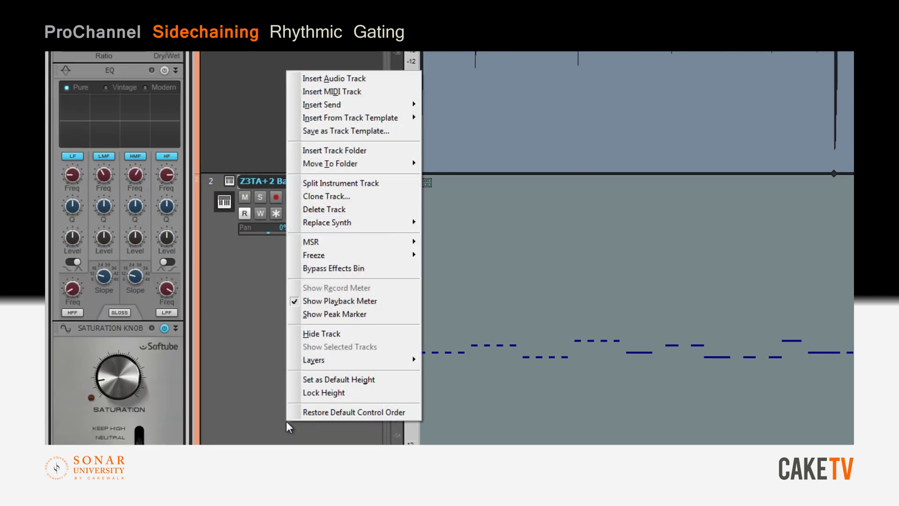
{"action": "mouse_move", "coordinate": [379, 109]}
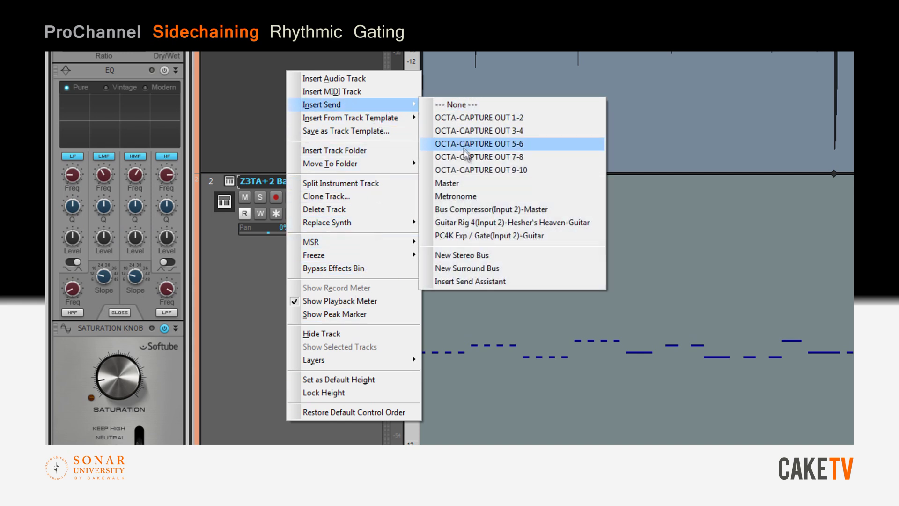
{"action": "left_click", "coordinate": [467, 235]}
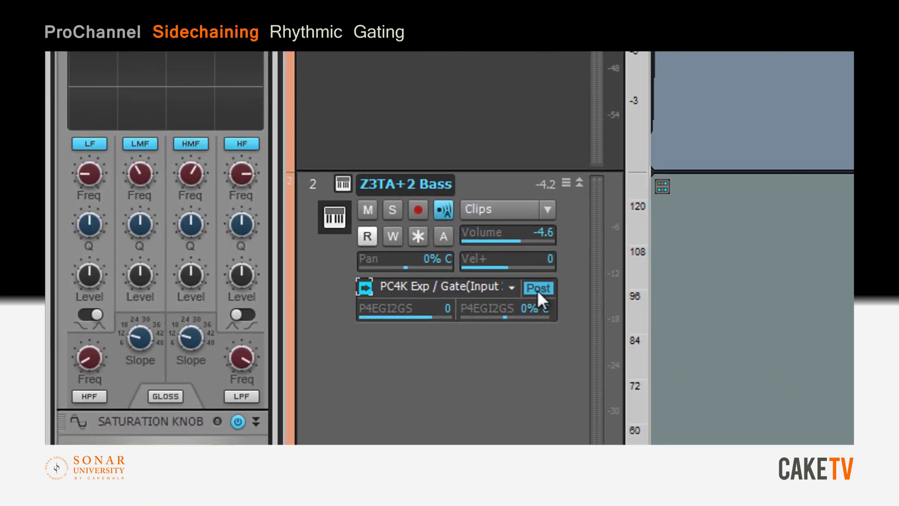
{"action": "left_click", "coordinate": [537, 290]}
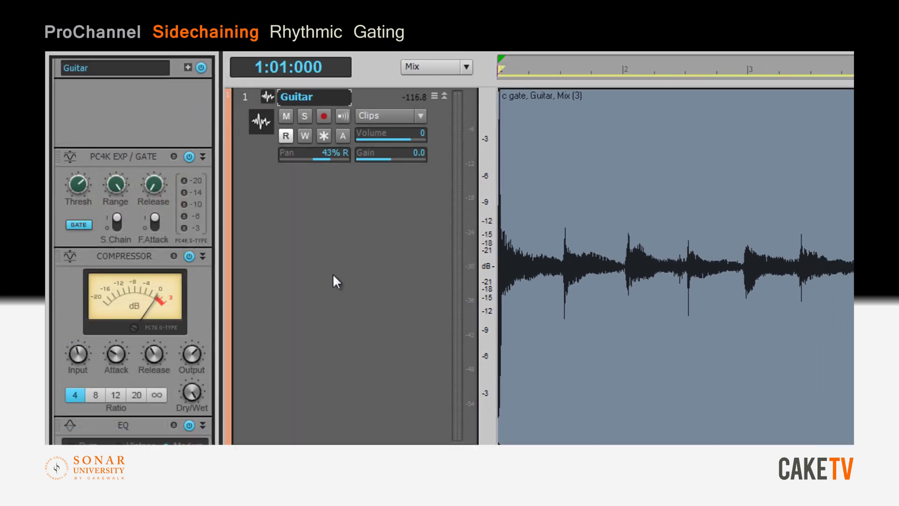
- Compare the guitar with its gate bypassed and re-enabled during playback
{"action": "left_click", "coordinate": [189, 155]}
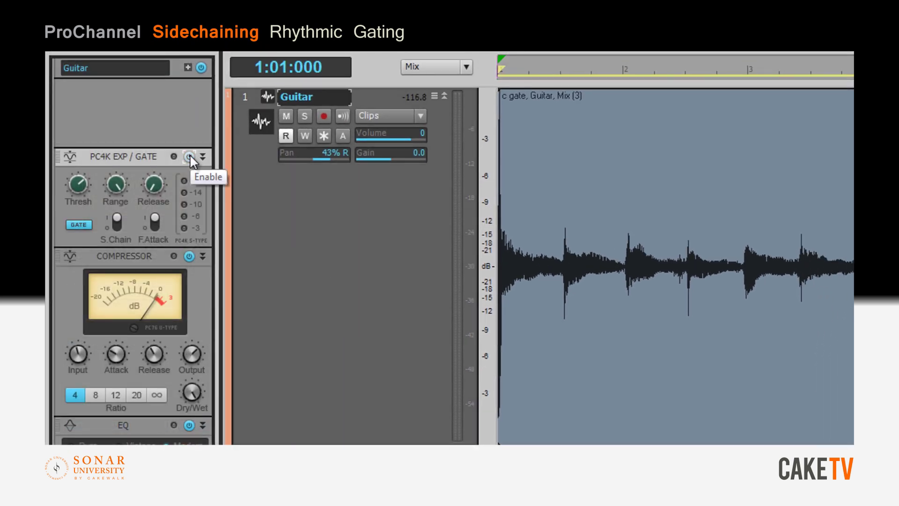
{"action": "key", "text": "space"}
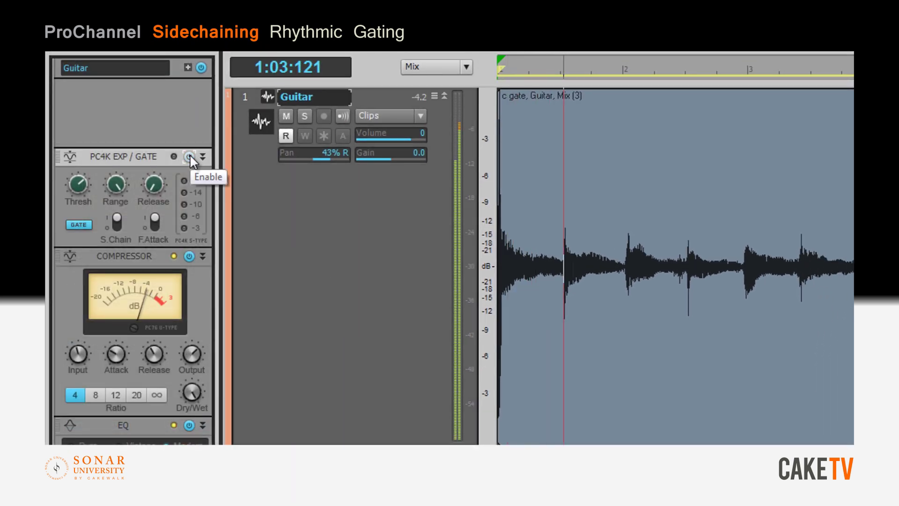
{"action": "left_click", "coordinate": [190, 154]}
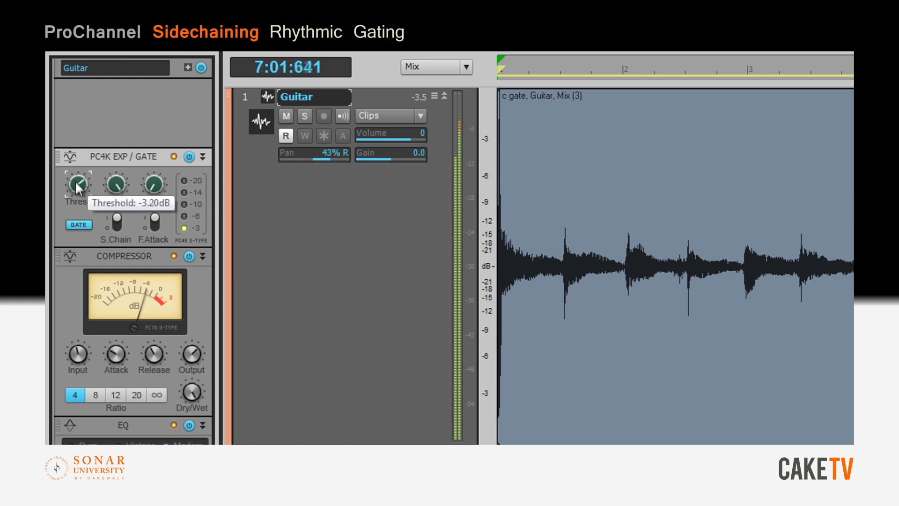
- Retune the gate to threshold -0.2 dB, release 0.32 s and range 36 dB
{"action": "mouse_move", "coordinate": [75, 182]}
{"action": "left_mouse_down"}
{"action": "mouse_move", "coordinate": [74, 169]}
{"action": "mouse_move", "coordinate": [89, 281]}
{"action": "mouse_move", "coordinate": [60, 185]}
{"action": "left_mouse_up"}
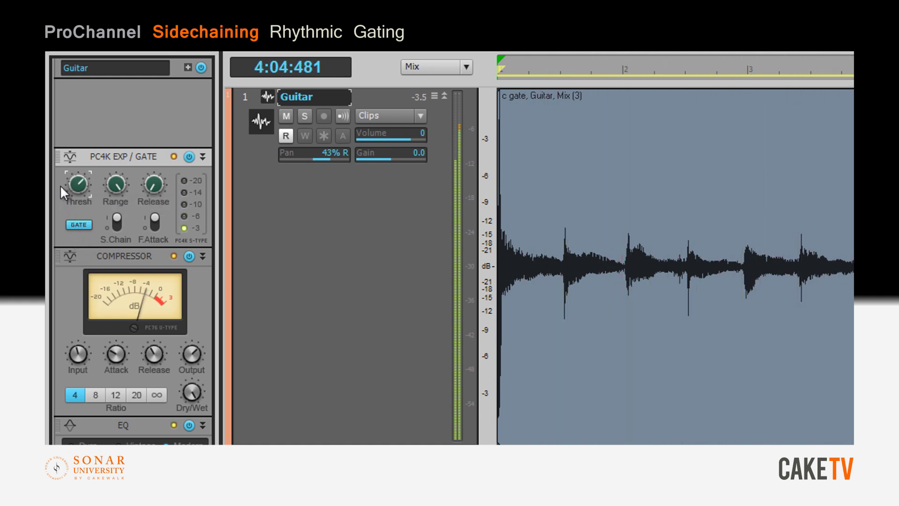
{"action": "mouse_move", "coordinate": [150, 185]}
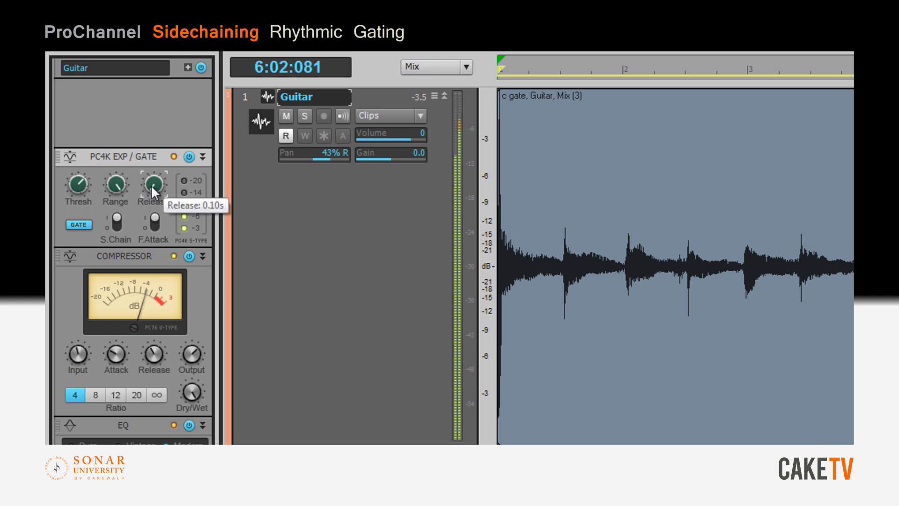
{"action": "mouse_move", "coordinate": [151, 185]}
{"action": "left_mouse_down"}
{"action": "mouse_move", "coordinate": [148, 134]}
{"action": "mouse_move", "coordinate": [145, 176]}
{"action": "left_mouse_up"}
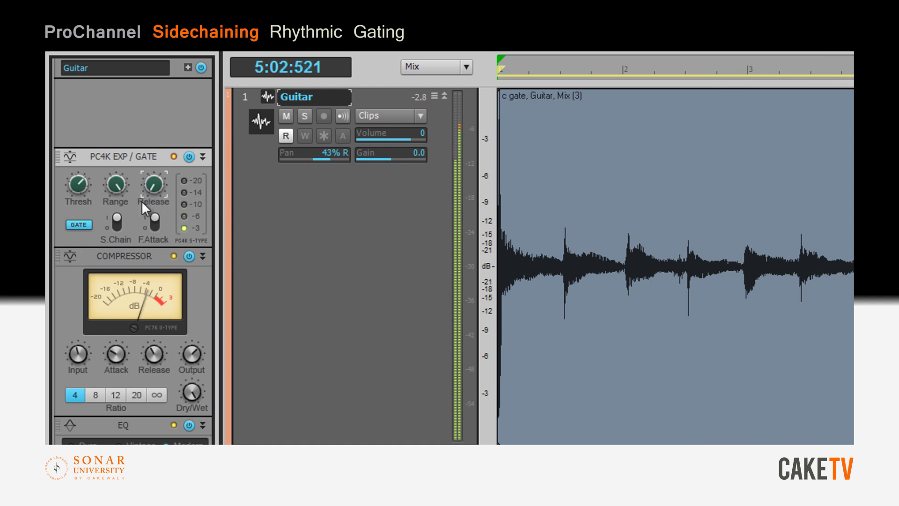
{"action": "left_click_drag", "start_coordinate": [113, 184], "coordinate": [112, 153]}
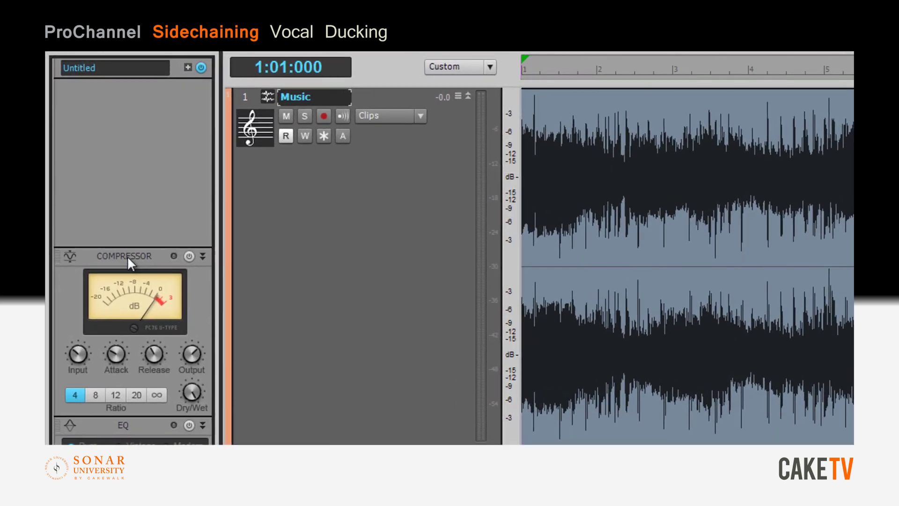
- Swap the Music track's Compressor for the PC4K S-Type Bus Compressor, with S.Chain on
{"action": "right_click", "coordinate": [90, 162]}
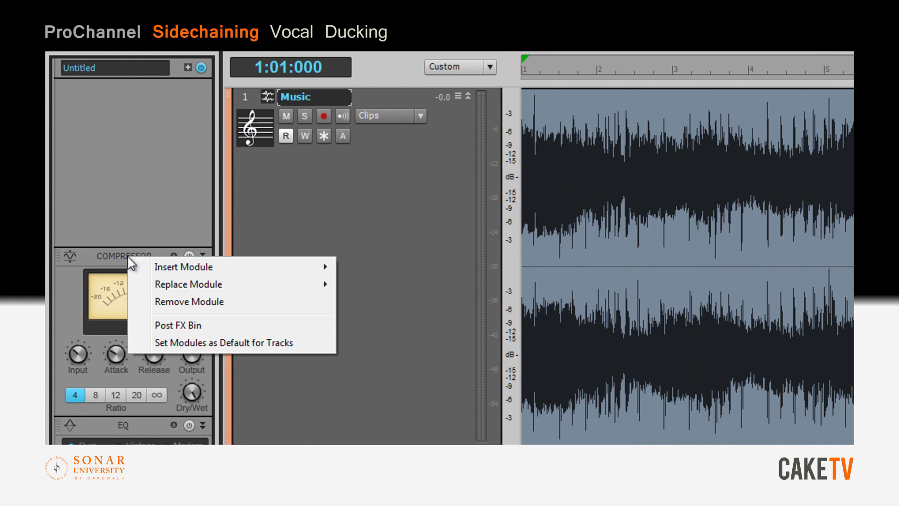
{"action": "mouse_move", "coordinate": [208, 286]}
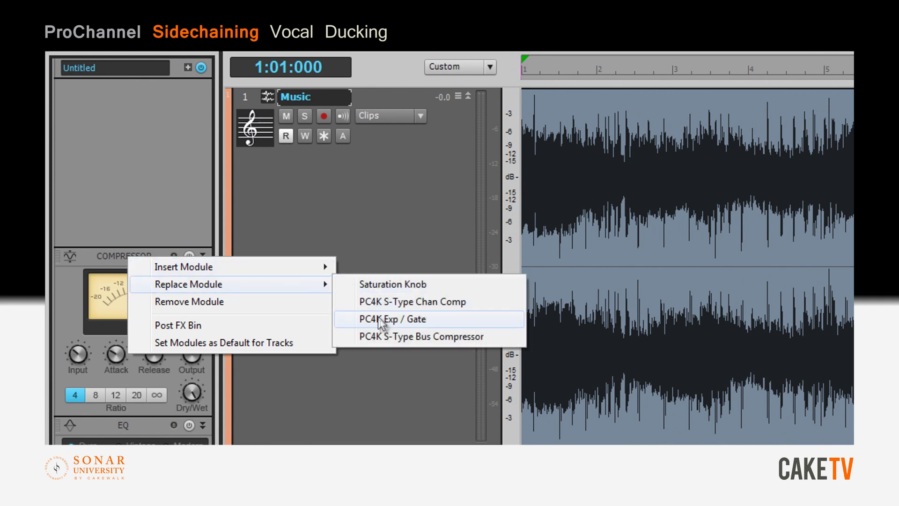
{"action": "left_click", "coordinate": [383, 336]}
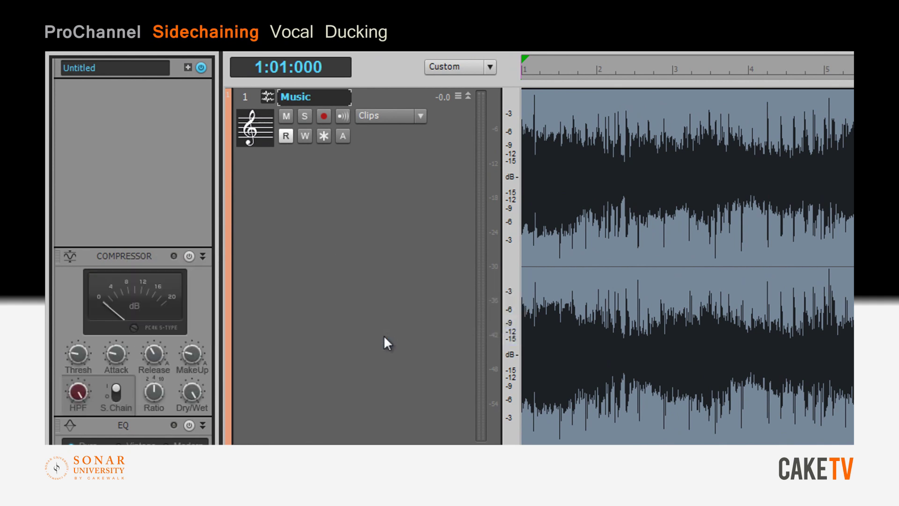
{"action": "mouse_move", "coordinate": [119, 396]}
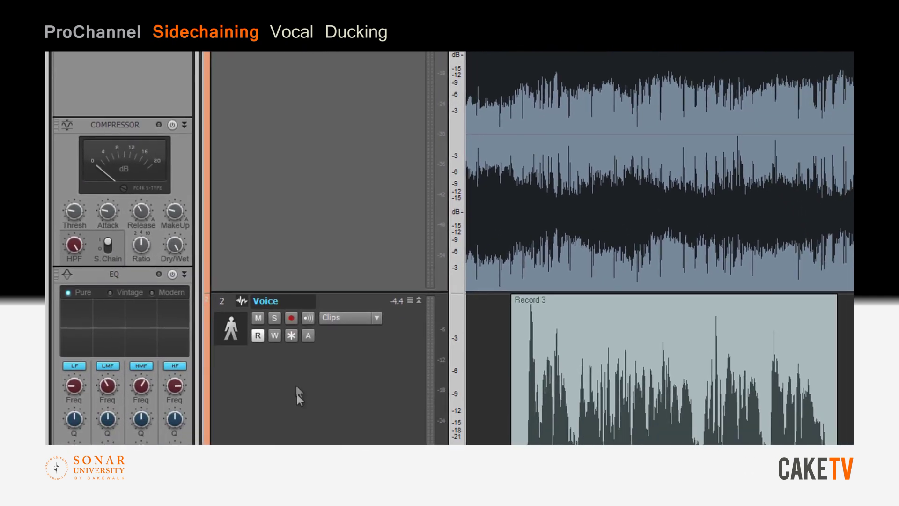
{"action": "right_click", "coordinate": [298, 424]}
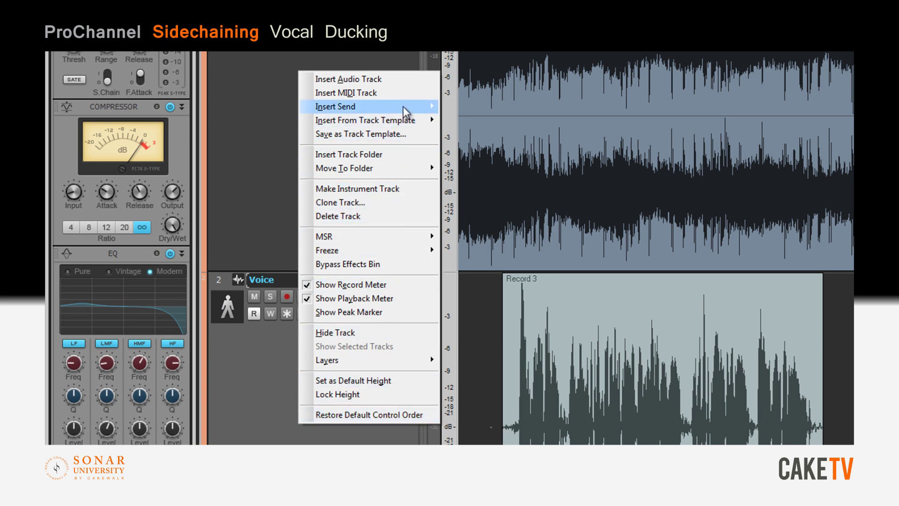
- Insert a Voice send to Track Compressor (Input 2) on the Music track
{"action": "mouse_move", "coordinate": [403, 106]}
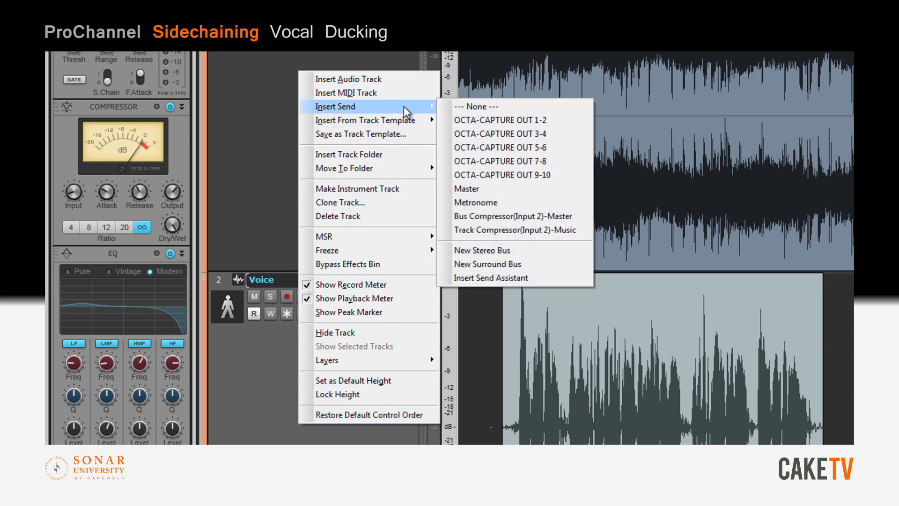
{"action": "left_click", "coordinate": [453, 229]}
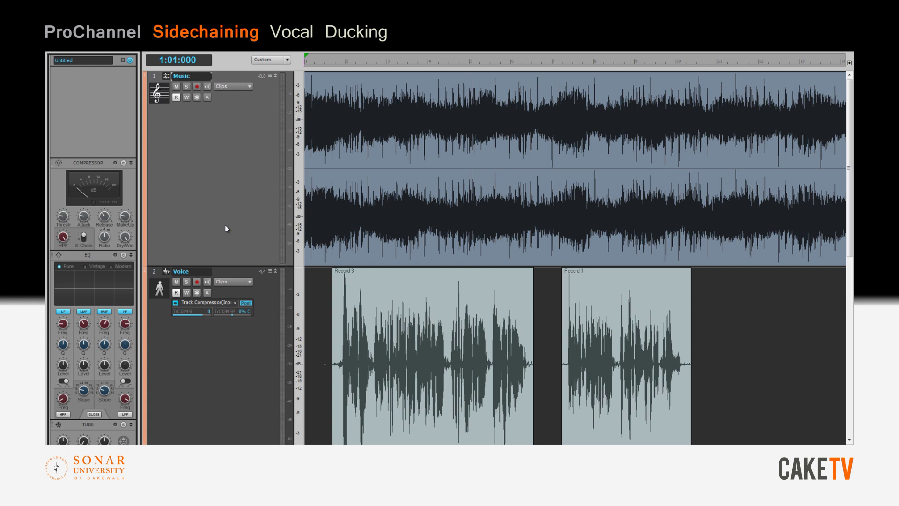
- Enable the Music track's compressor and adjust its threshold while playing back the voice ducking
{"action": "key", "text": "space"}
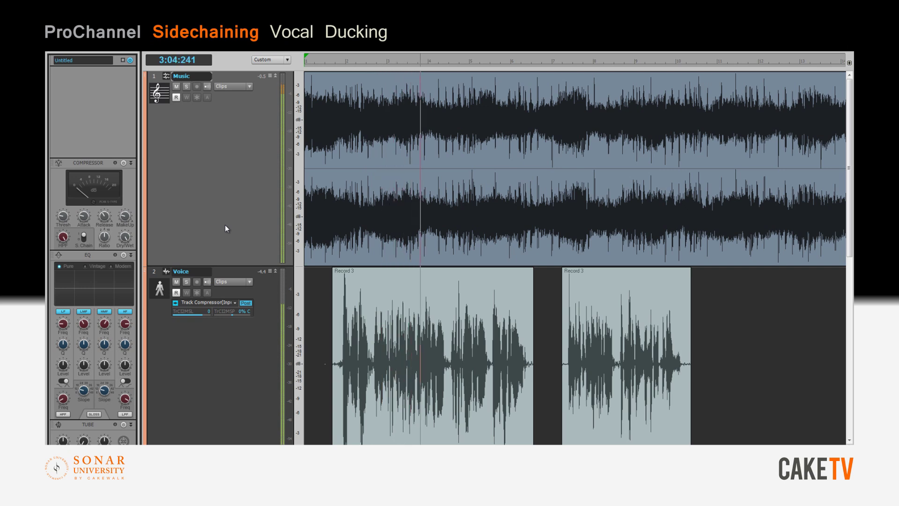
{"action": "key", "text": "space"}
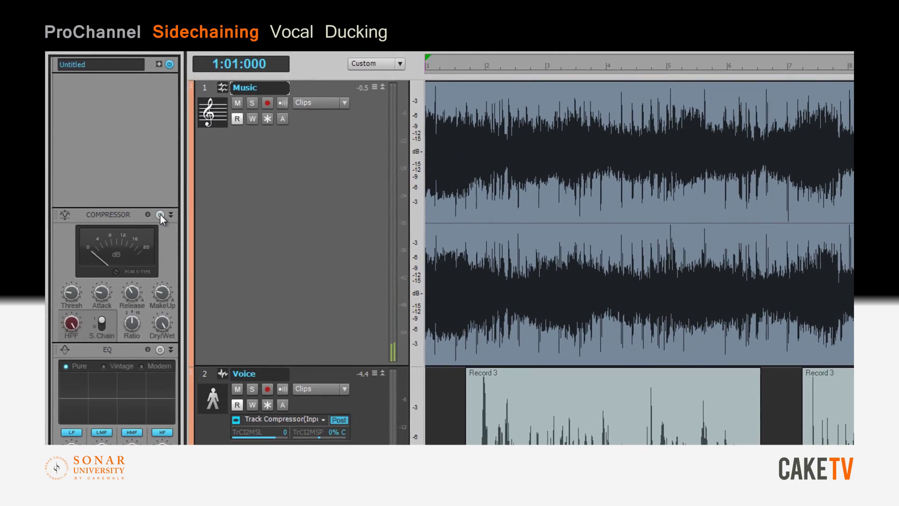
{"action": "left_click", "coordinate": [160, 215]}
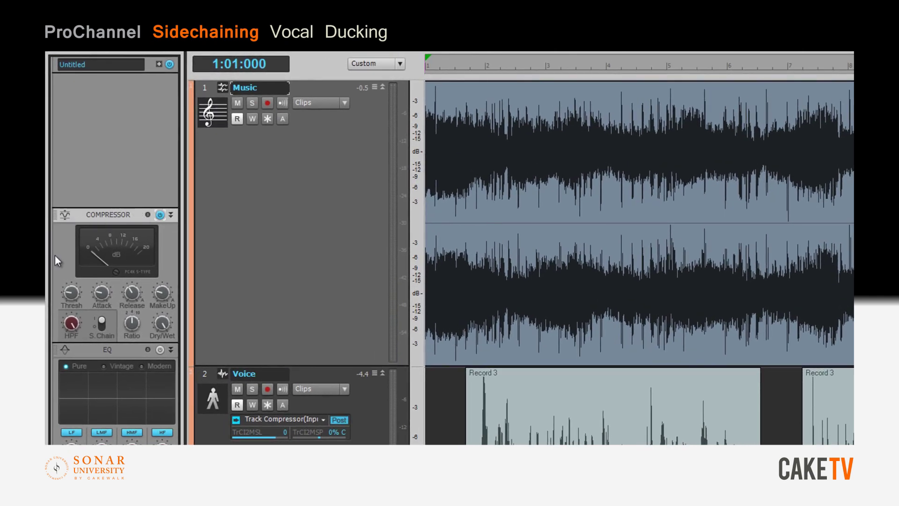
{"action": "key", "text": "space"}
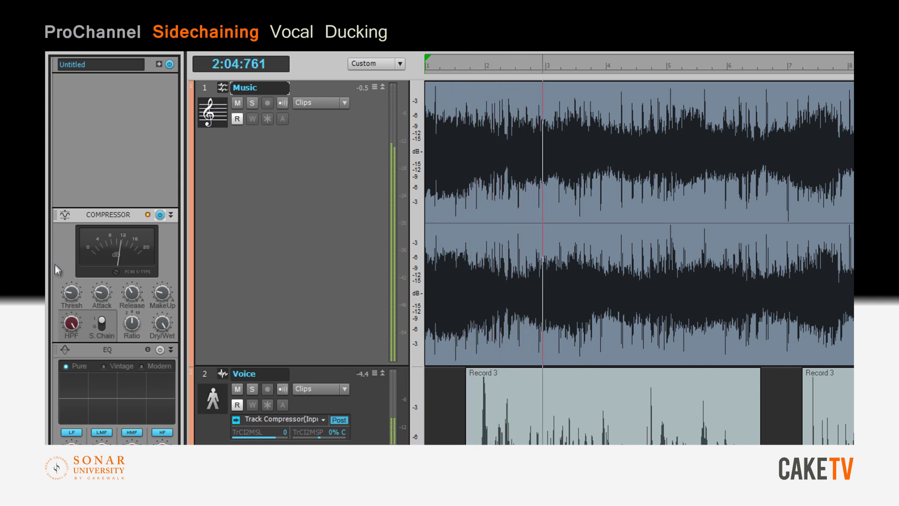
{"action": "mouse_move", "coordinate": [69, 293]}
{"action": "scroll", "coordinate": [69, 294], "scroll_direction": "down", "scroll_amount": 5}
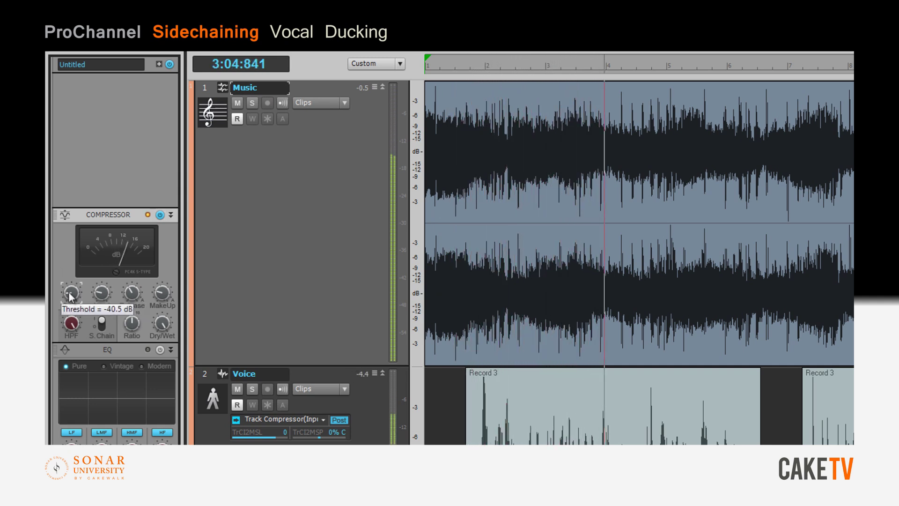
{"action": "scroll", "coordinate": [69, 293], "scroll_direction": "up", "scroll_amount": 7}
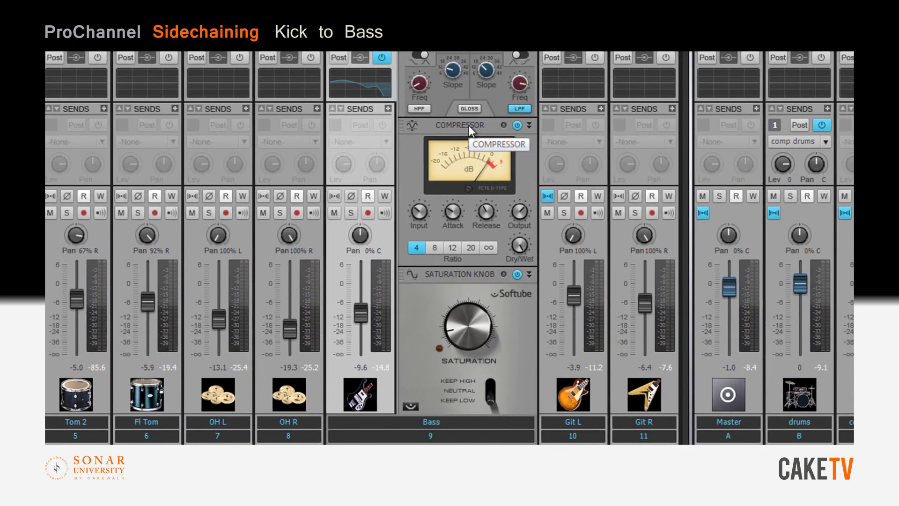
- Swap the Bass Compressor for the PC4K S-Type Chan Comp and switch on its S.Chain input
{"action": "right_click", "coordinate": [488, 225]}
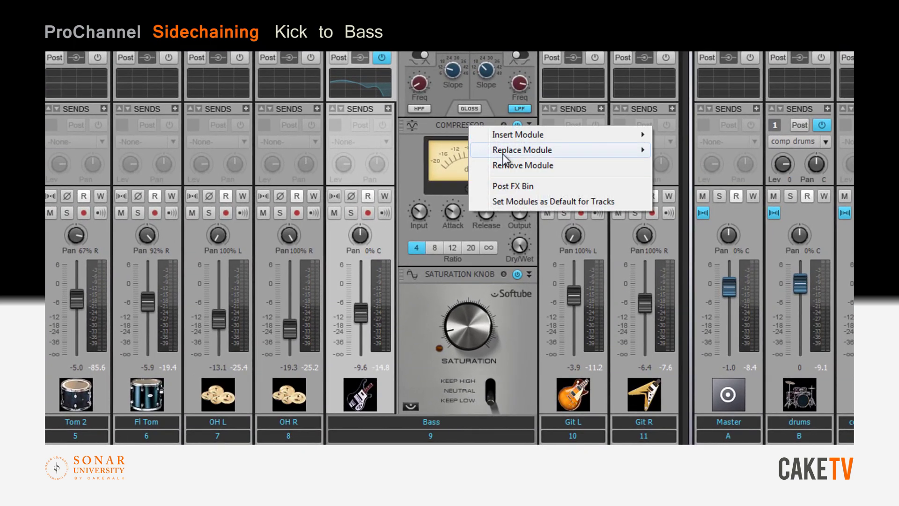
{"action": "mouse_move", "coordinate": [503, 155]}
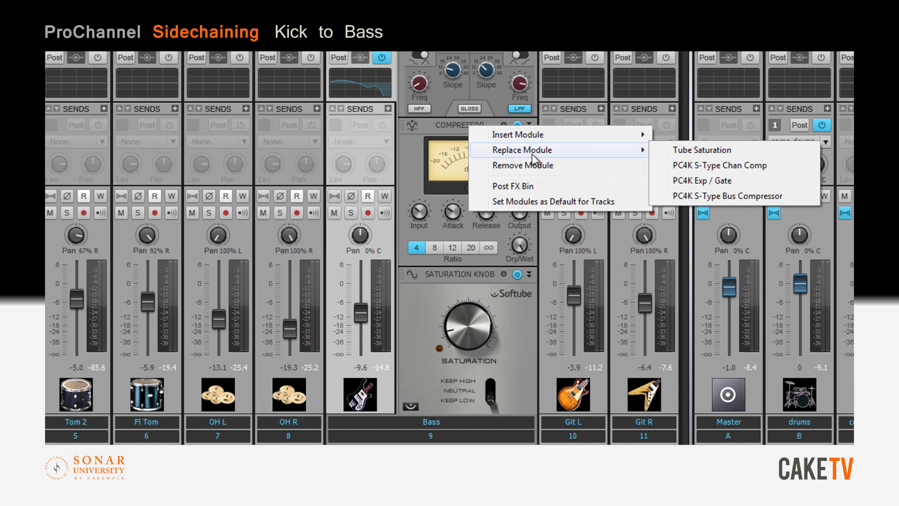
{"action": "left_click", "coordinate": [674, 166]}
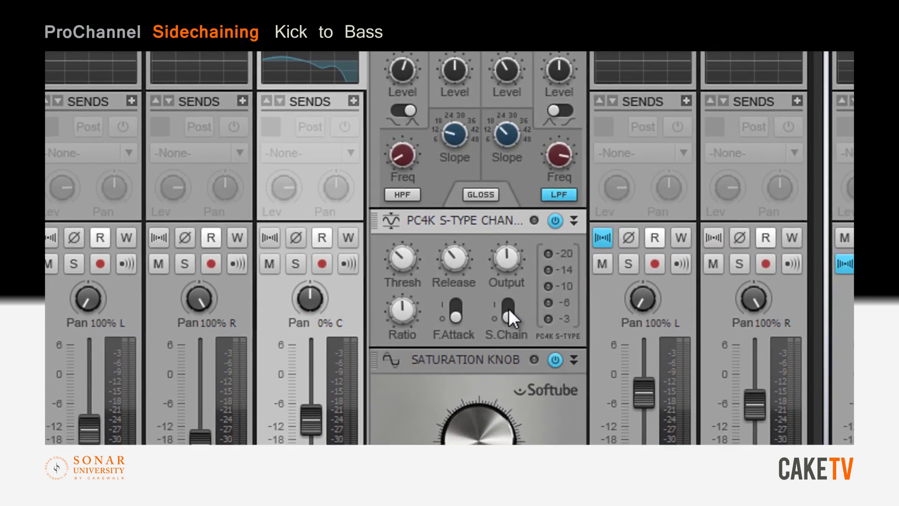
{"action": "left_click", "coordinate": [487, 242]}
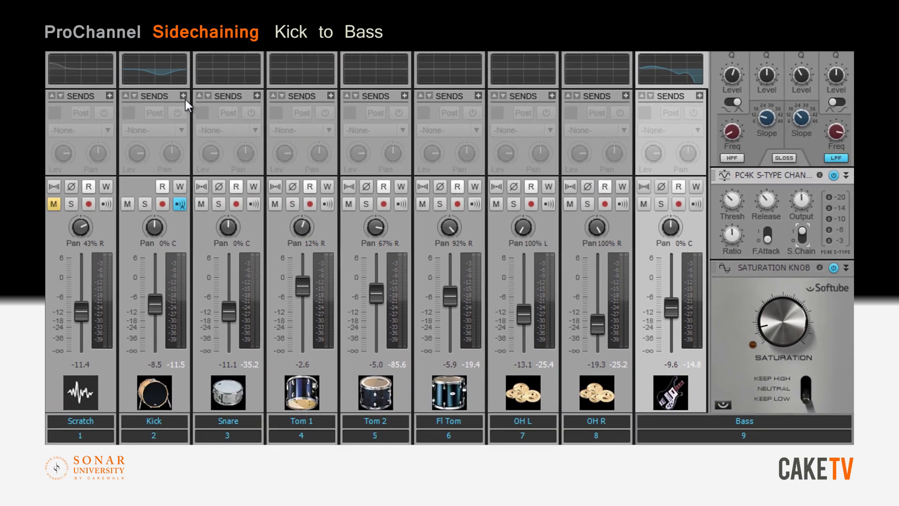
- Send Kick to PC4K S-Type Chan Comp (Input 2) on Bass, then solo Kick and Bass and play
{"action": "left_click", "coordinate": [185, 97]}
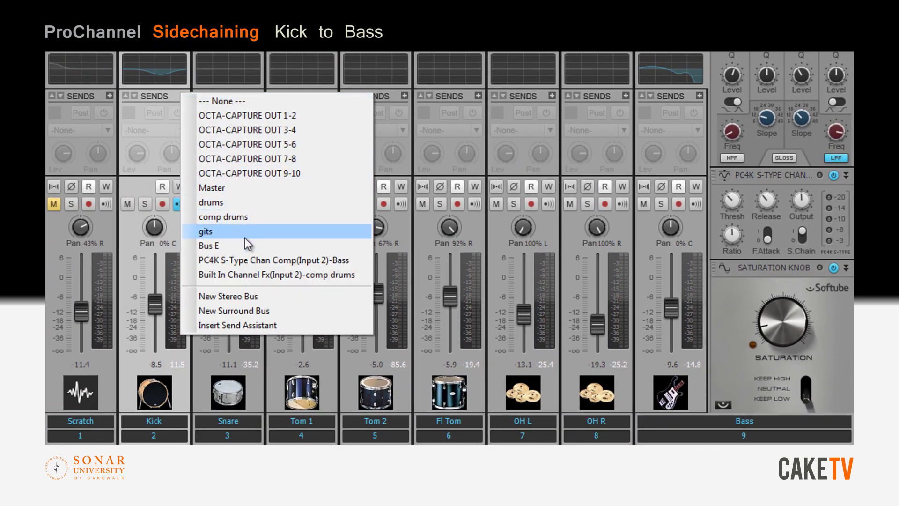
{"action": "left_click", "coordinate": [254, 261]}
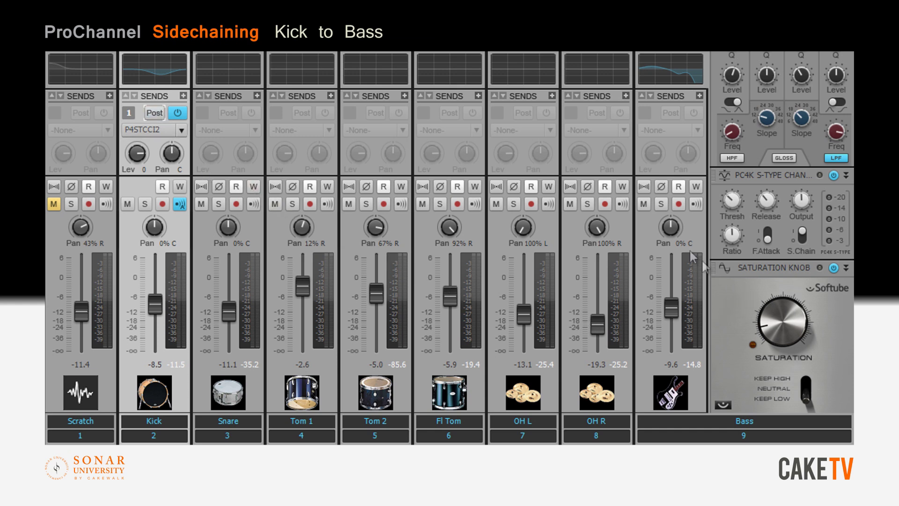
{"action": "left_click", "coordinate": [661, 205]}
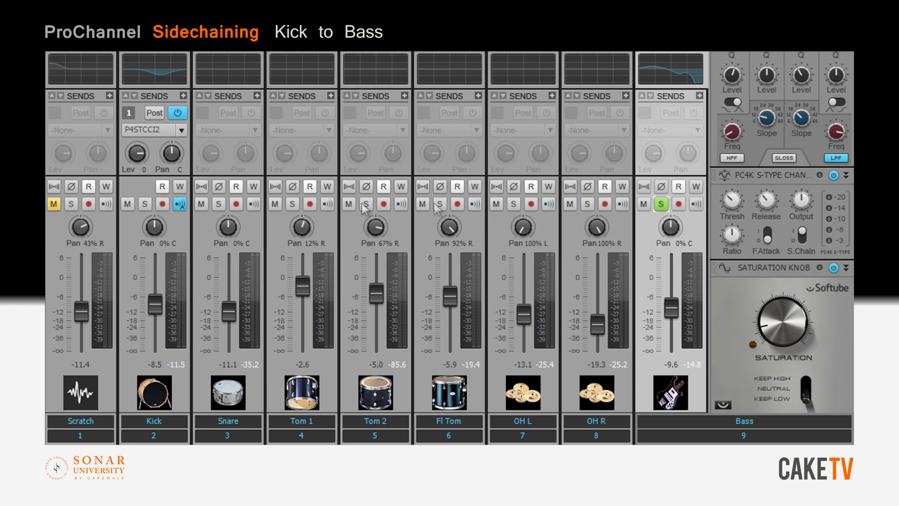
{"action": "left_click", "coordinate": [144, 206]}
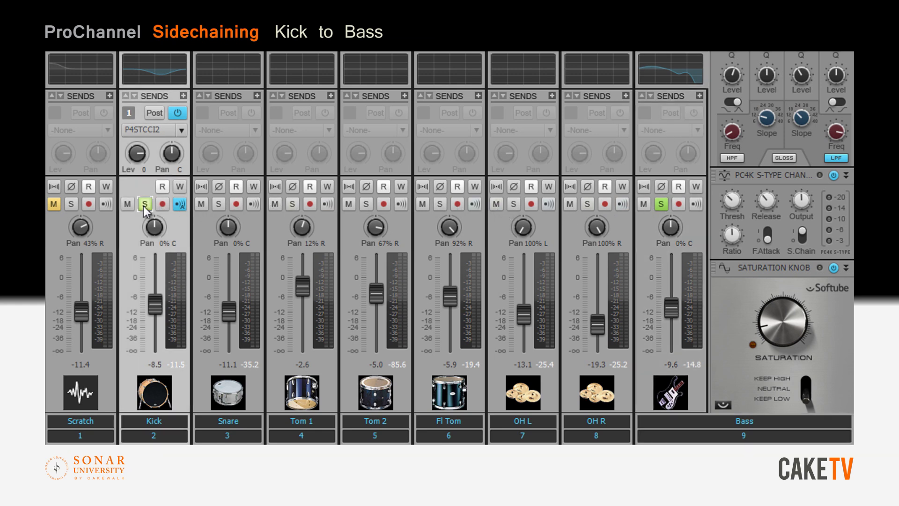
{"action": "key", "text": "space"}
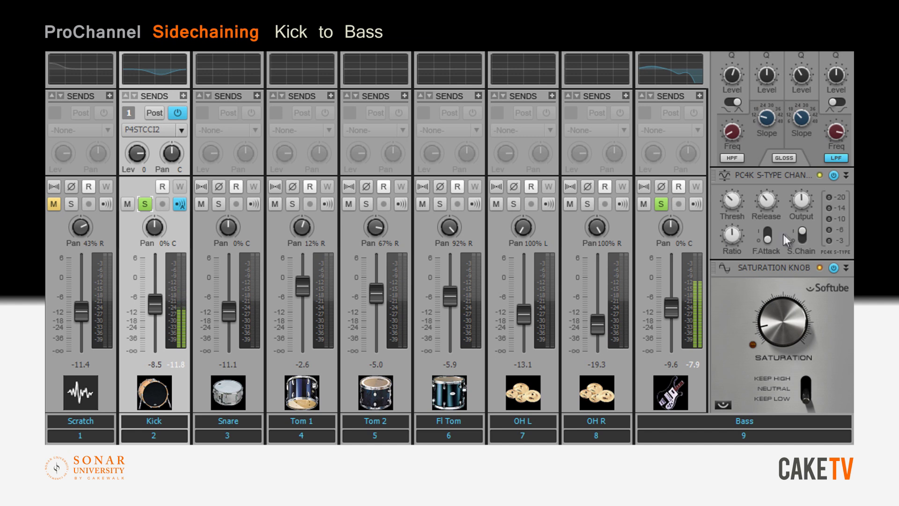
- Turn on F.Attack, set ratio 20.61:1, release 1.21 s, threshold -14.55 dB, and lower the output
{"action": "left_click", "coordinate": [771, 232]}
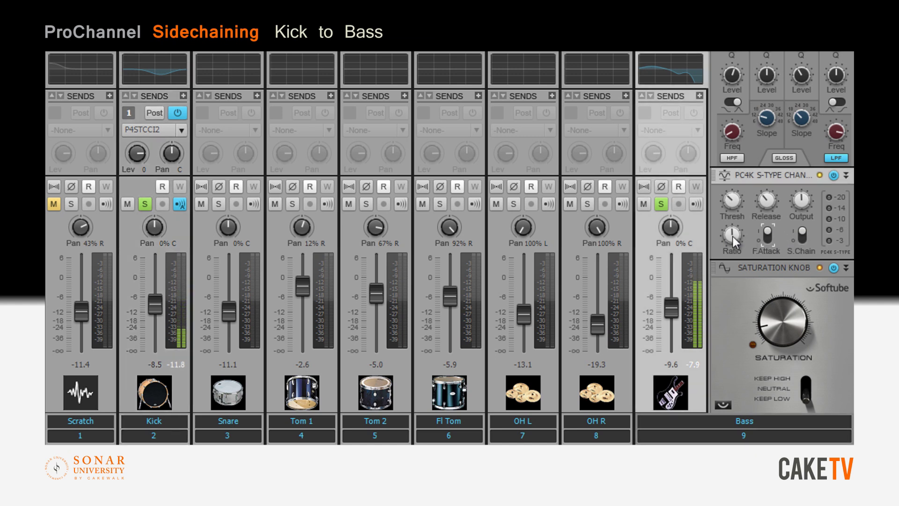
{"action": "mouse_move", "coordinate": [733, 236]}
{"action": "left_click_drag", "start_coordinate": [733, 236], "coordinate": [735, 166]}
{"action": "mouse_move", "coordinate": [766, 205]}
{"action": "left_click_drag", "start_coordinate": [765, 204], "coordinate": [758, 160]}
{"action": "mouse_move", "coordinate": [732, 203]}
{"action": "left_click_drag", "start_coordinate": [732, 203], "coordinate": [732, 185]}
{"action": "mouse_move", "coordinate": [802, 198]}
{"action": "left_click_drag", "start_coordinate": [802, 198], "coordinate": [786, 243]}
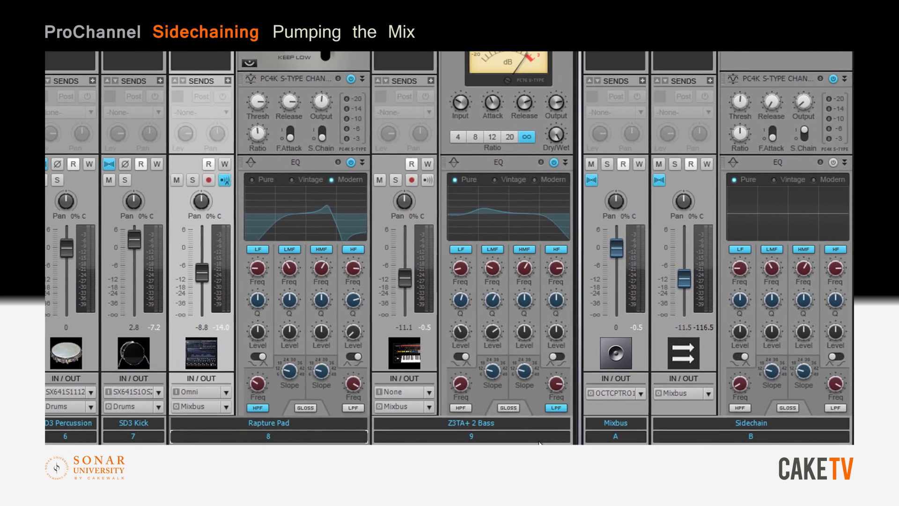
- Output Rapture Pad and Z3TA+ 2 Bass to Sidechain; send SD3 Kick to PC4K S-Type Chan Comp (Input 2)-Sidechain
{"action": "left_click", "coordinate": [208, 433]}
{"action": "left_click", "coordinate": [336, 438]}
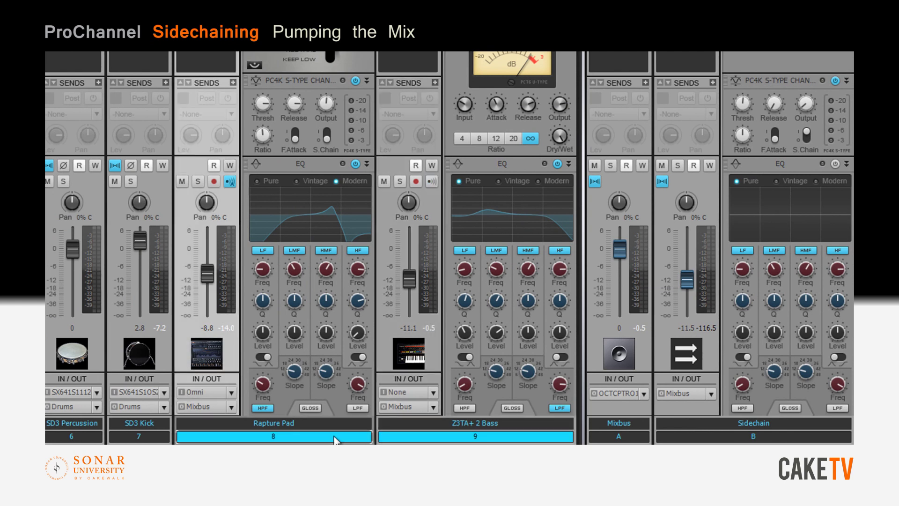
{"action": "left_click", "coordinate": [235, 407]}
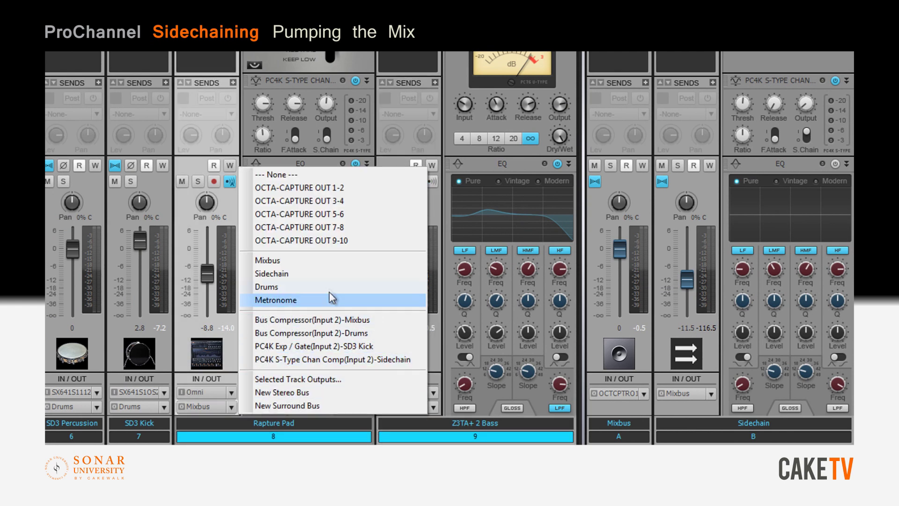
{"action": "left_click", "coordinate": [328, 273]}
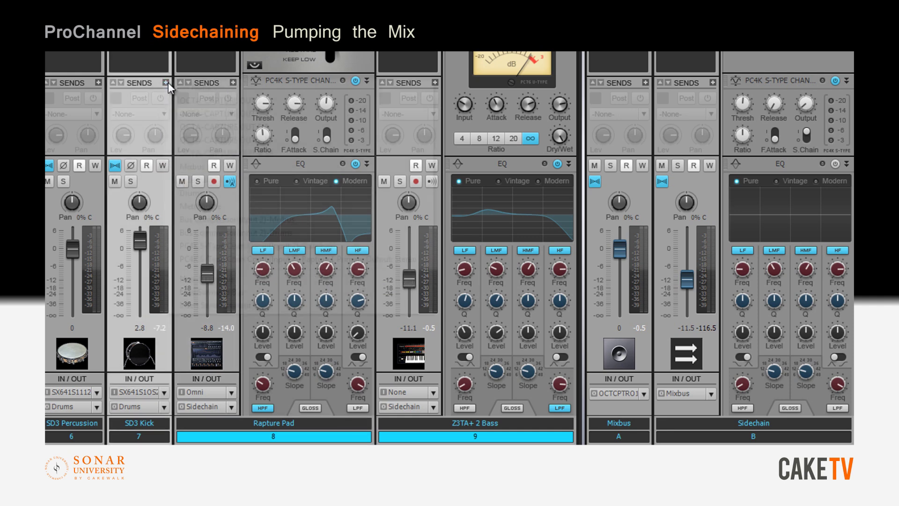
{"action": "left_click", "coordinate": [167, 83]}
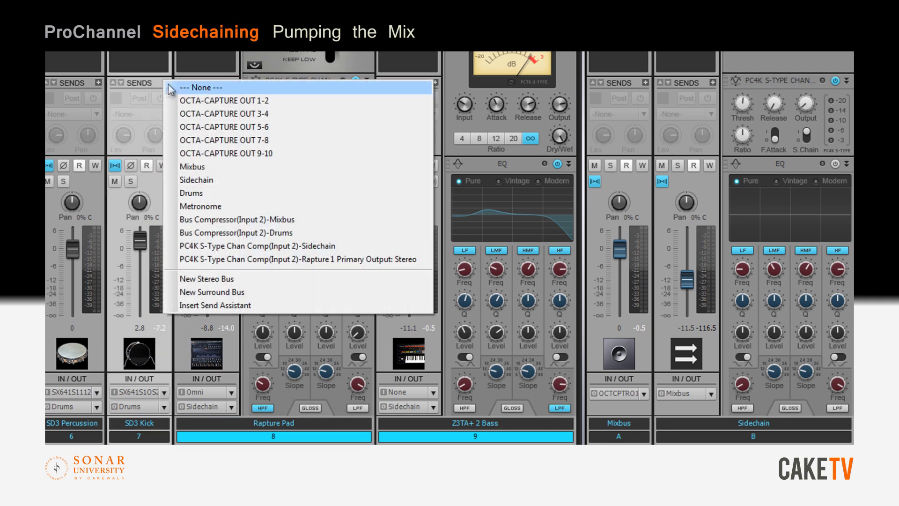
{"action": "left_click", "coordinate": [202, 245]}
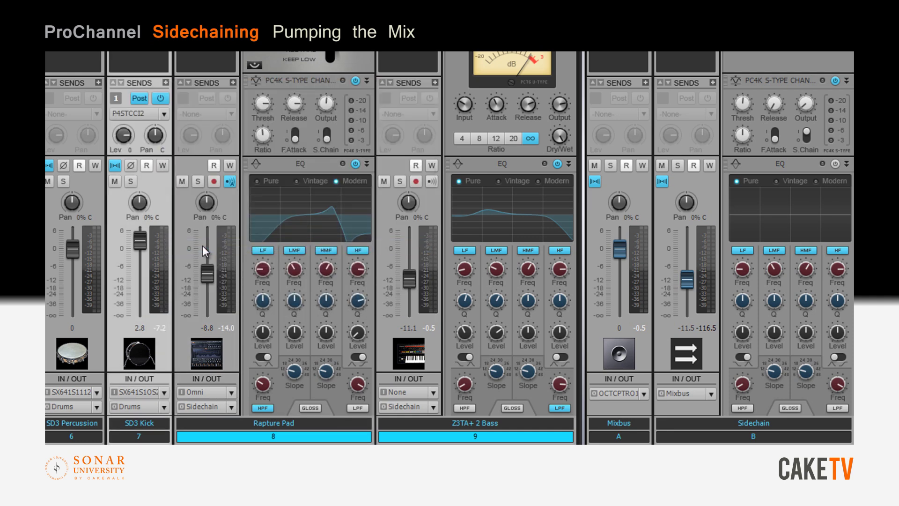
- Make the kick send pre-fader; set the Sidechain compressor to fast attack, Inf:1, -30 dB, 0.17 s release
{"action": "left_click", "coordinate": [142, 97]}
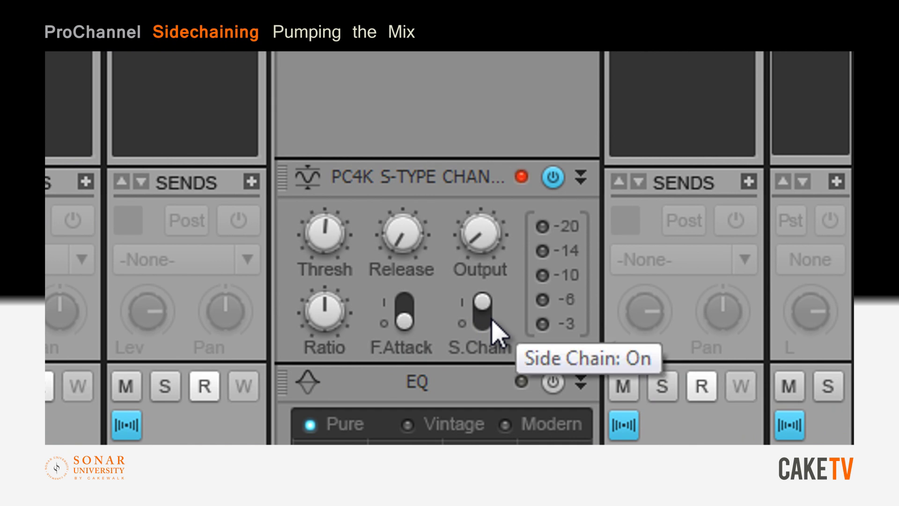
{"action": "left_click", "coordinate": [405, 315]}
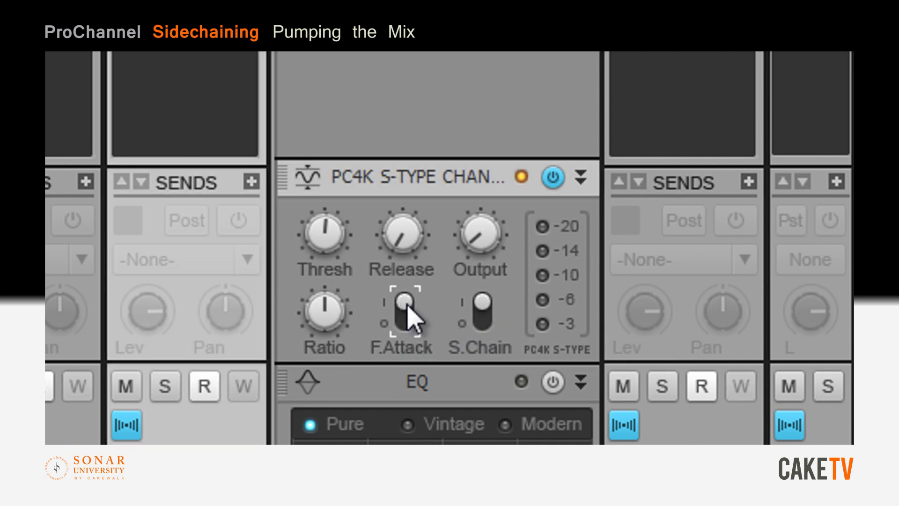
{"action": "left_click_drag", "start_coordinate": [323, 311], "coordinate": [327, 124]}
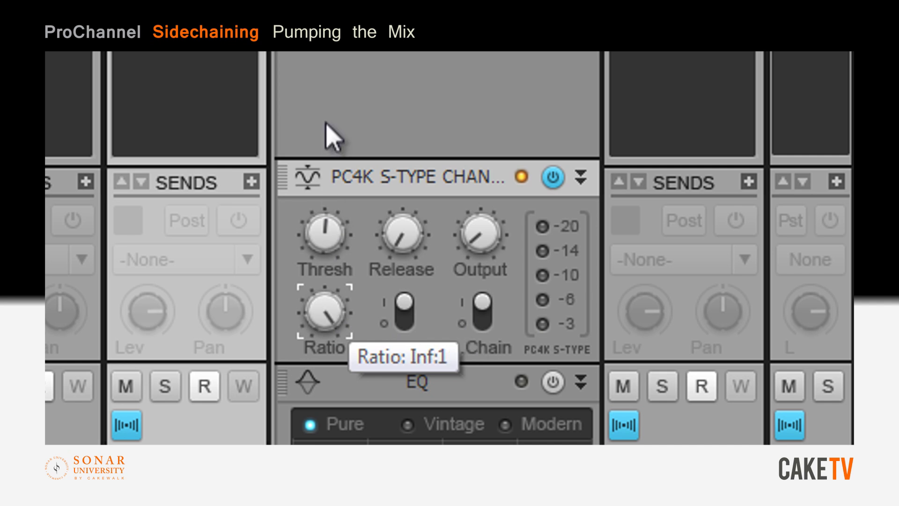
{"action": "left_click_drag", "start_coordinate": [347, 223], "coordinate": [335, 60]}
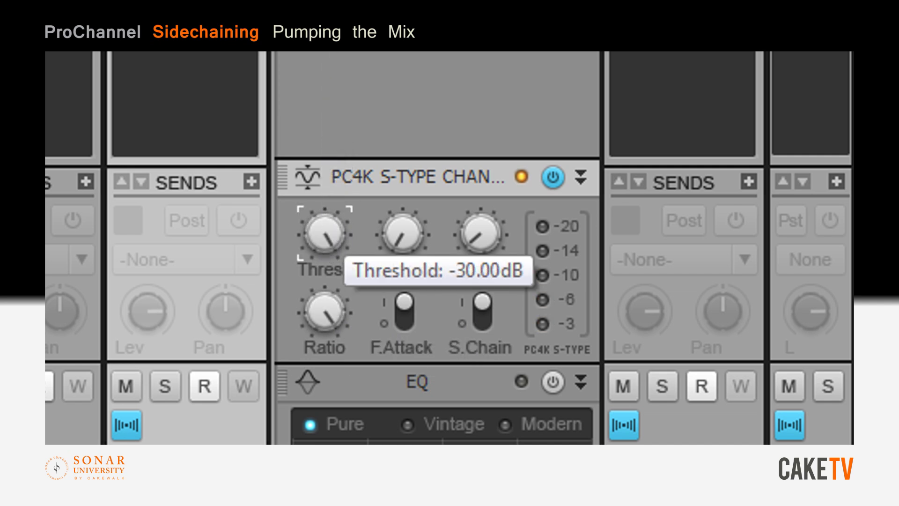
{"action": "left_click_drag", "start_coordinate": [407, 248], "coordinate": [404, 106]}
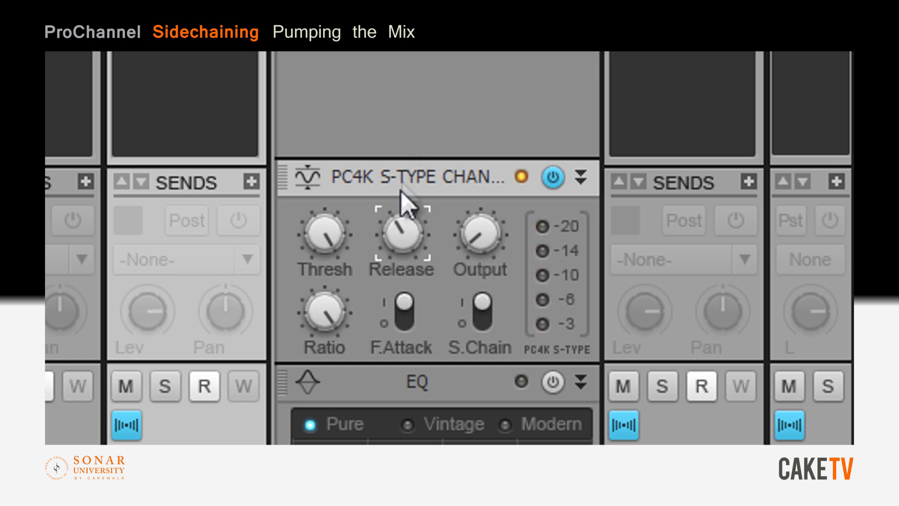